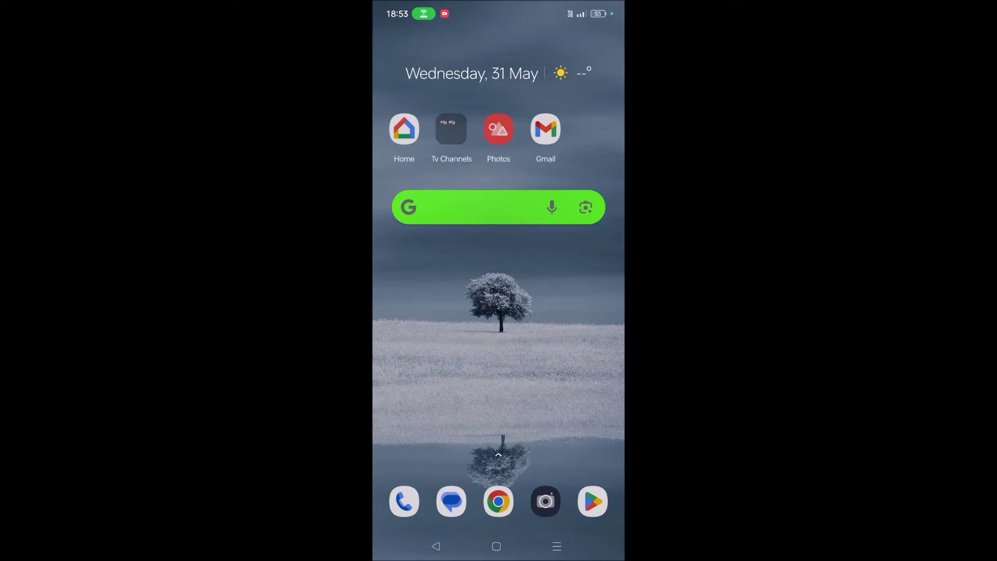
Step: Expand Quick Settings to the full tile grid and open the Personal hotspot panel
drag(515, 8, 517, 263)
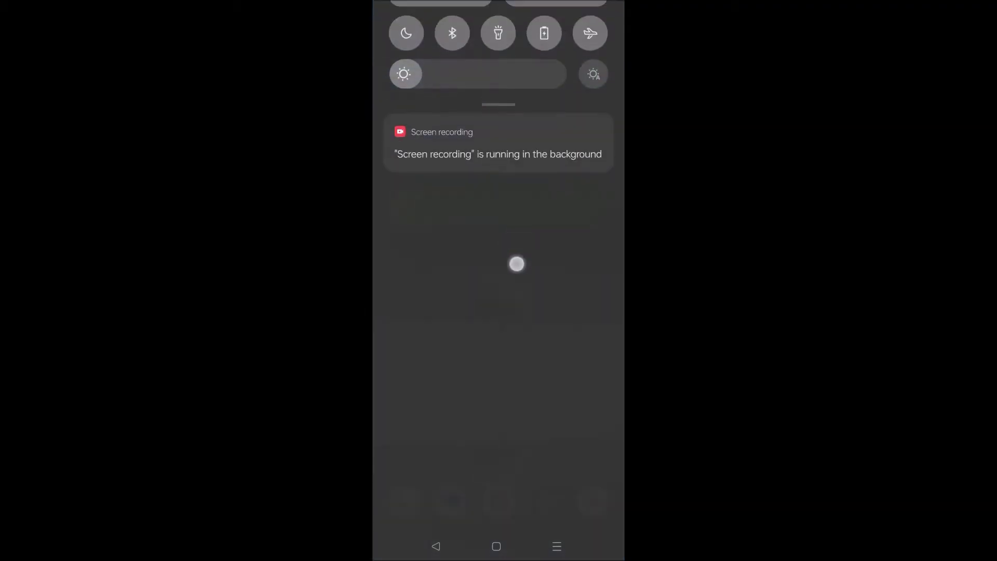
drag(528, 227, 527, 389)
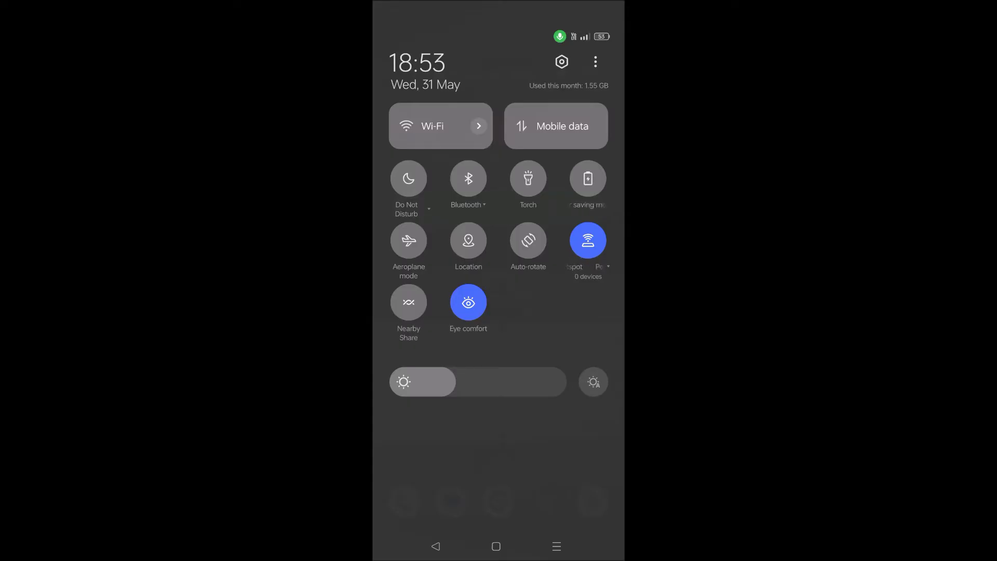
click(589, 240)
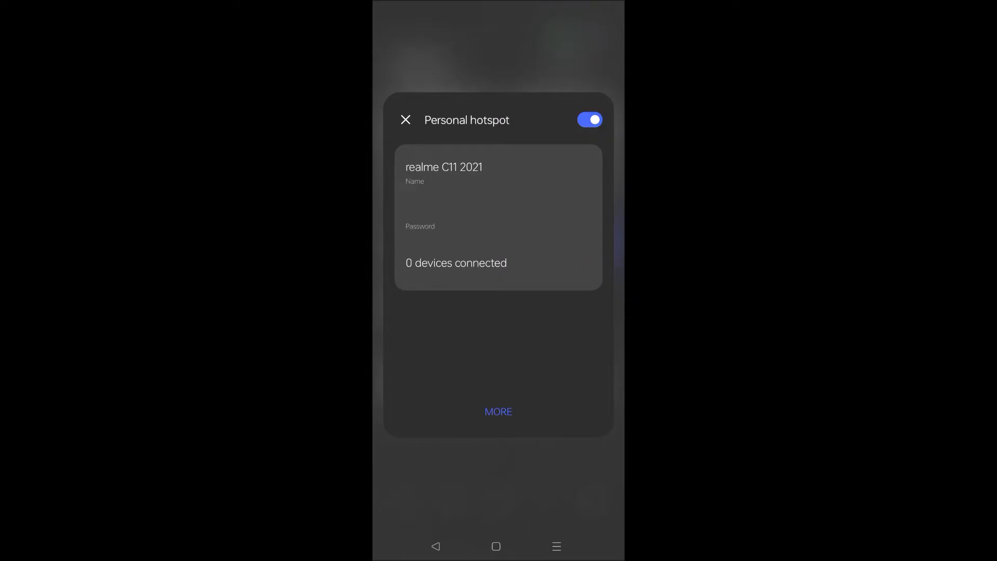
Step: Reach Personal hotspot via Settings > Connection & sharing and switch the hotspot off
click(498, 411)
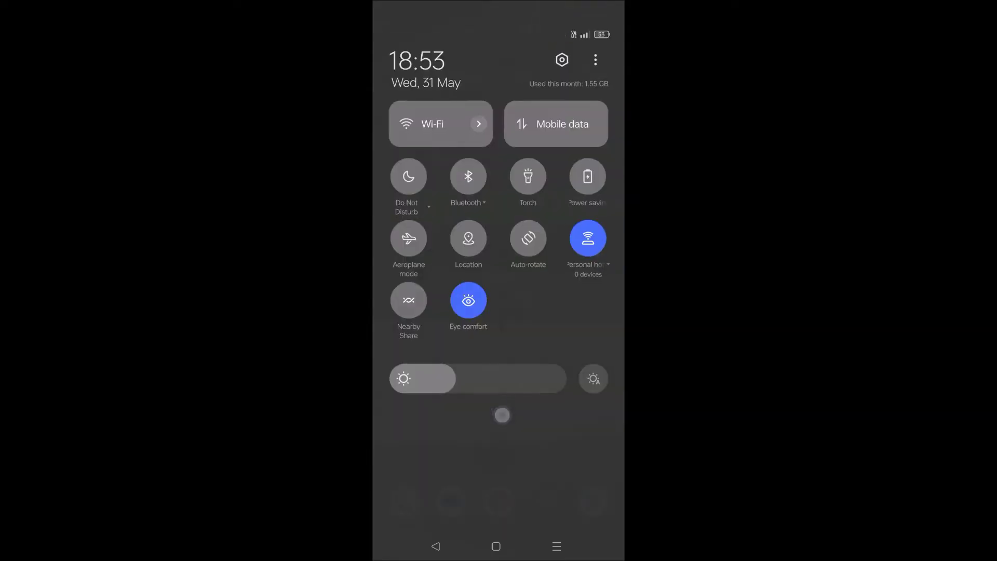
click(495, 546)
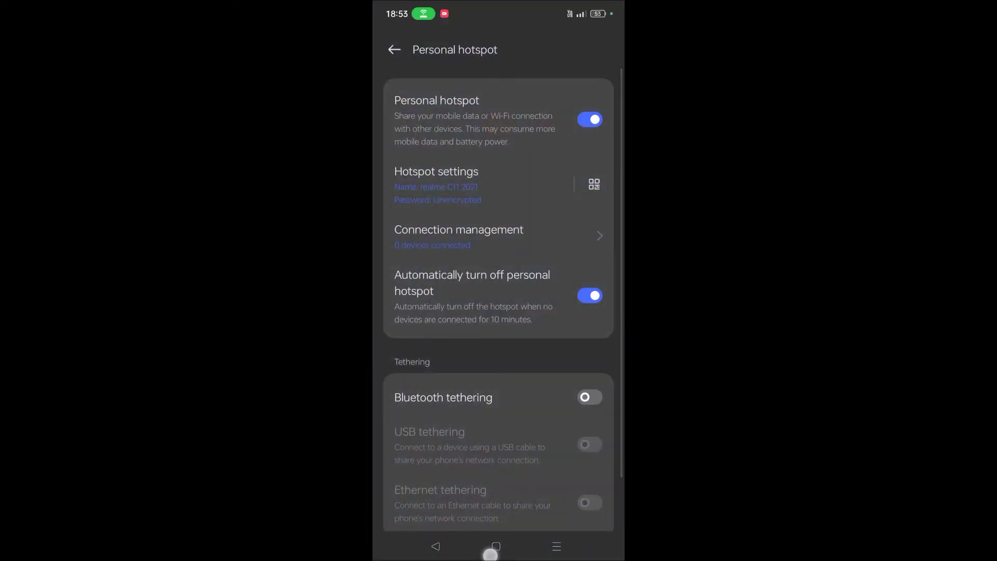
drag(499, 8, 498, 312)
click(595, 49)
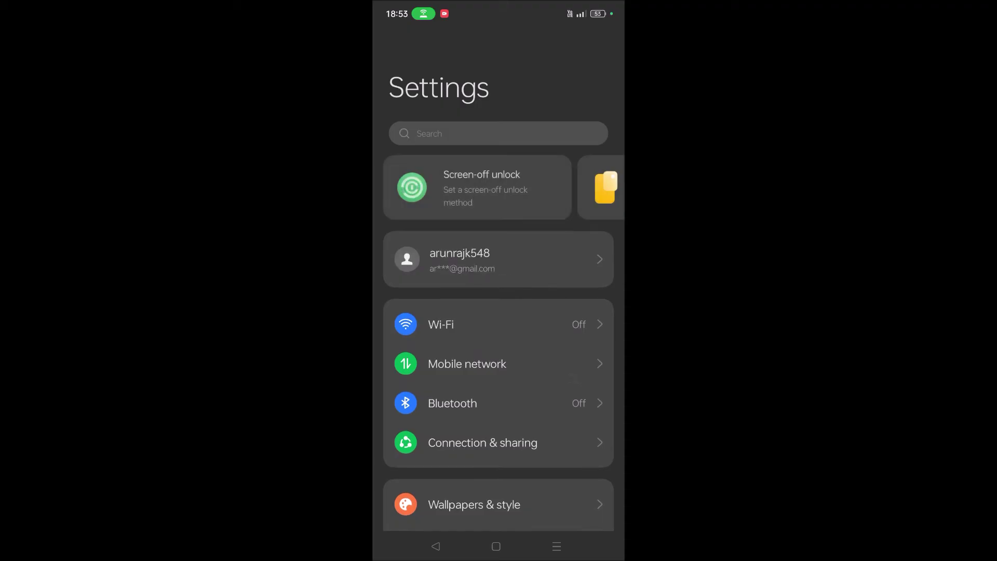
click(482, 442)
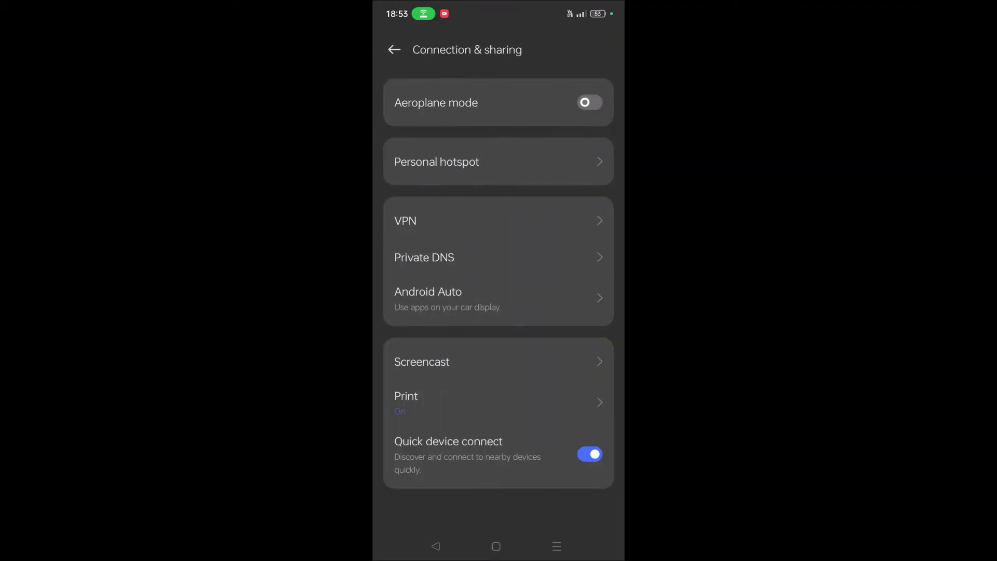
click(499, 161)
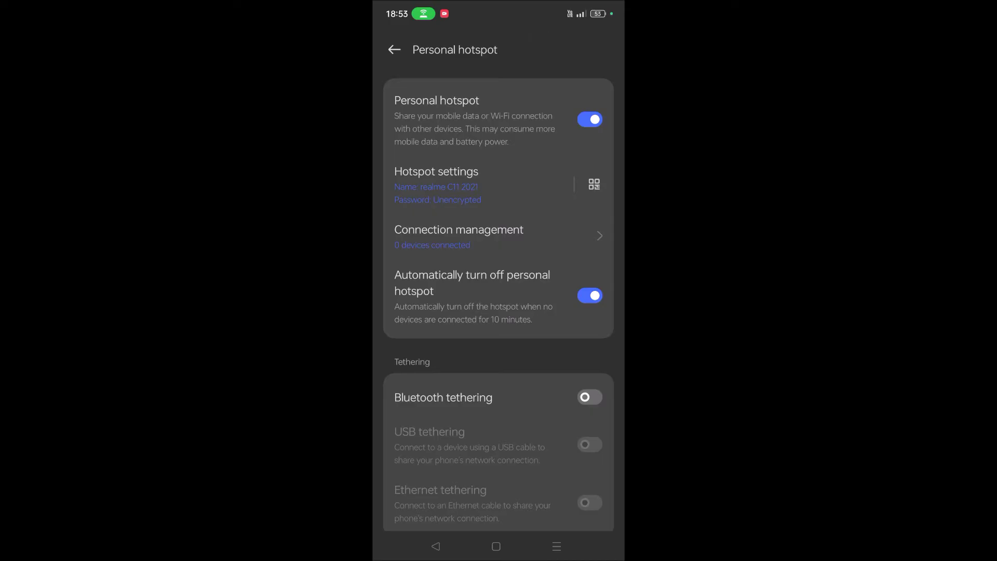
click(589, 119)
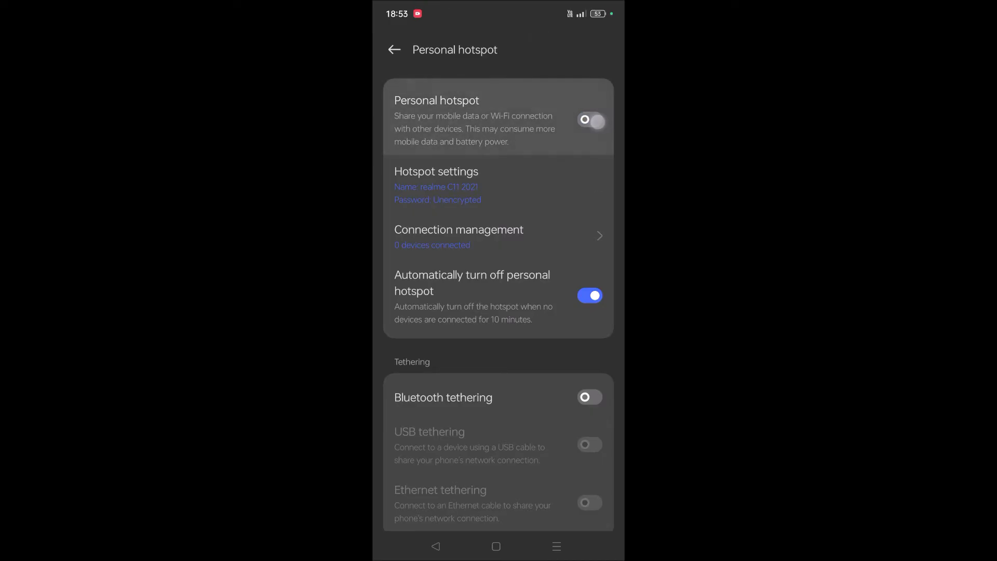
click(589, 119)
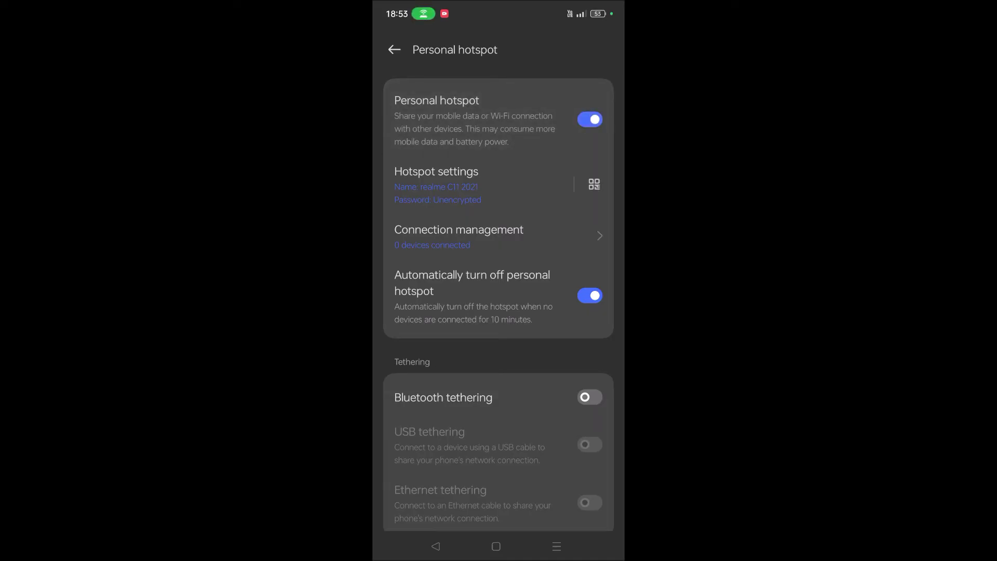
drag(423, 158, 536, 169)
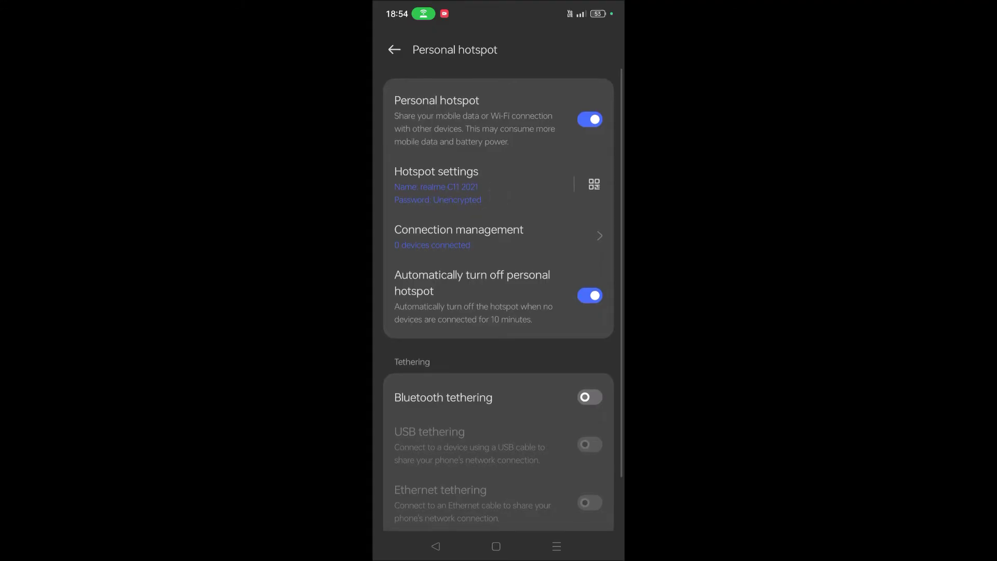
click(478, 184)
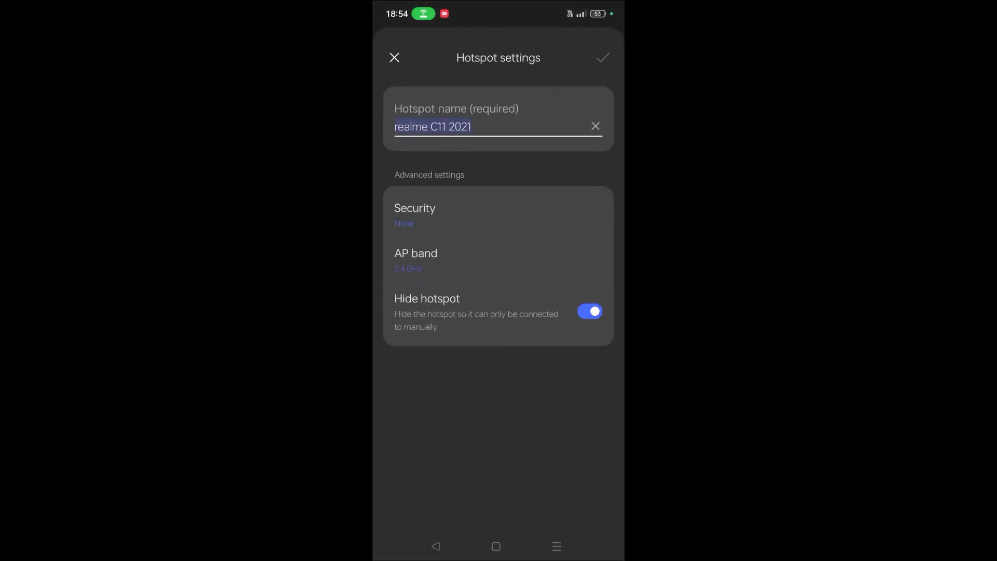
drag(486, 139, 476, 145)
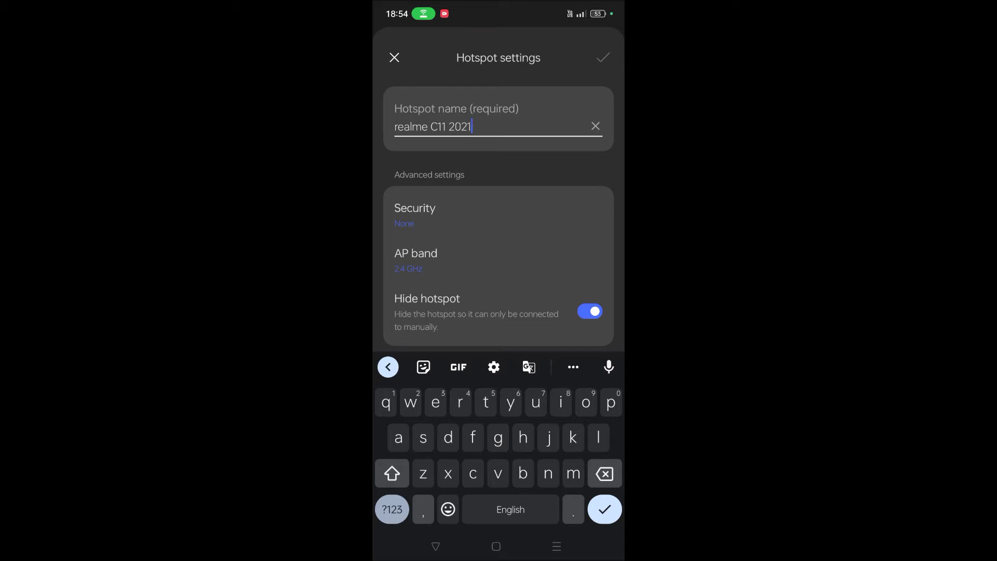
drag(569, 286, 601, 265)
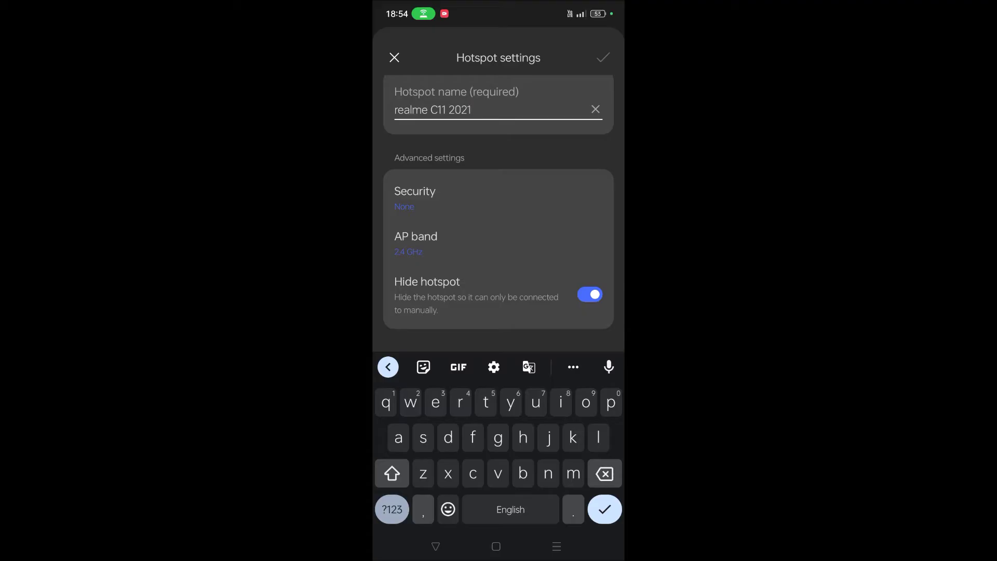
click(589, 294)
click(487, 248)
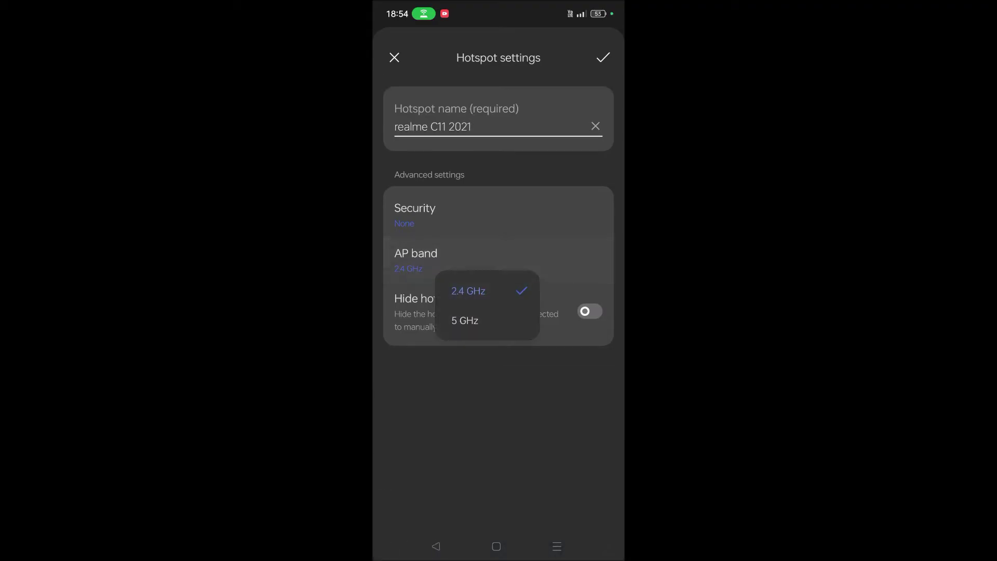
click(513, 328)
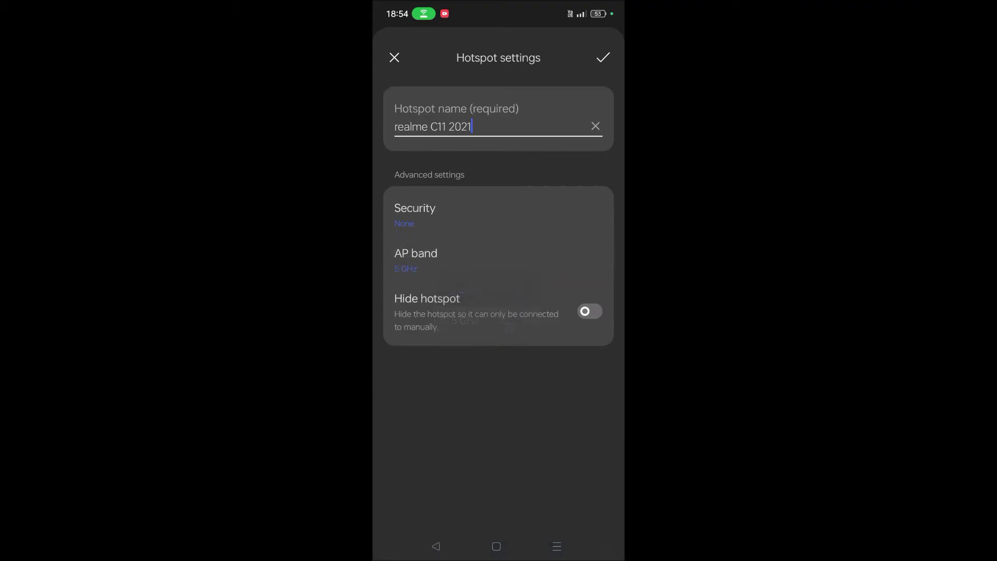
click(408, 285)
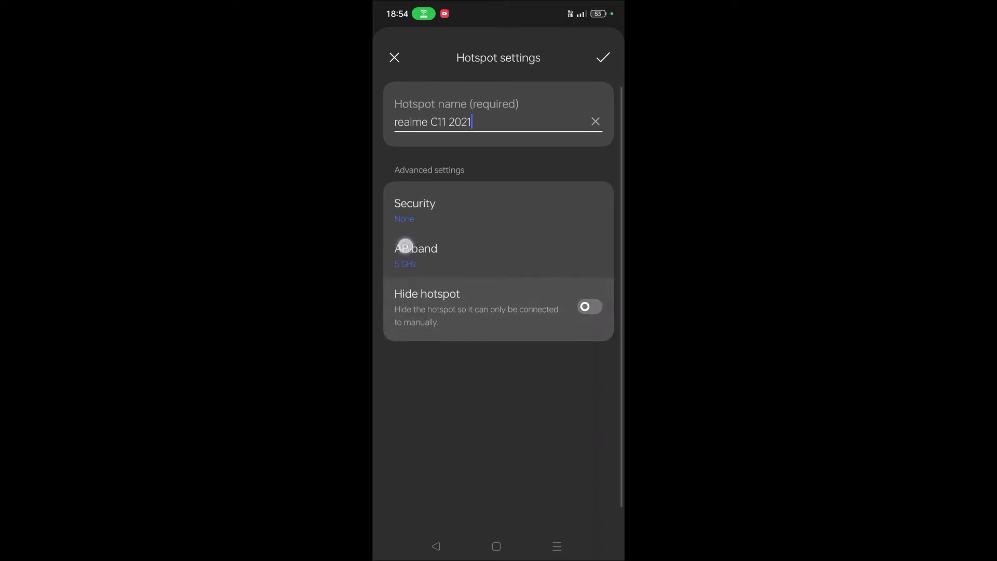
drag(561, 229, 440, 290)
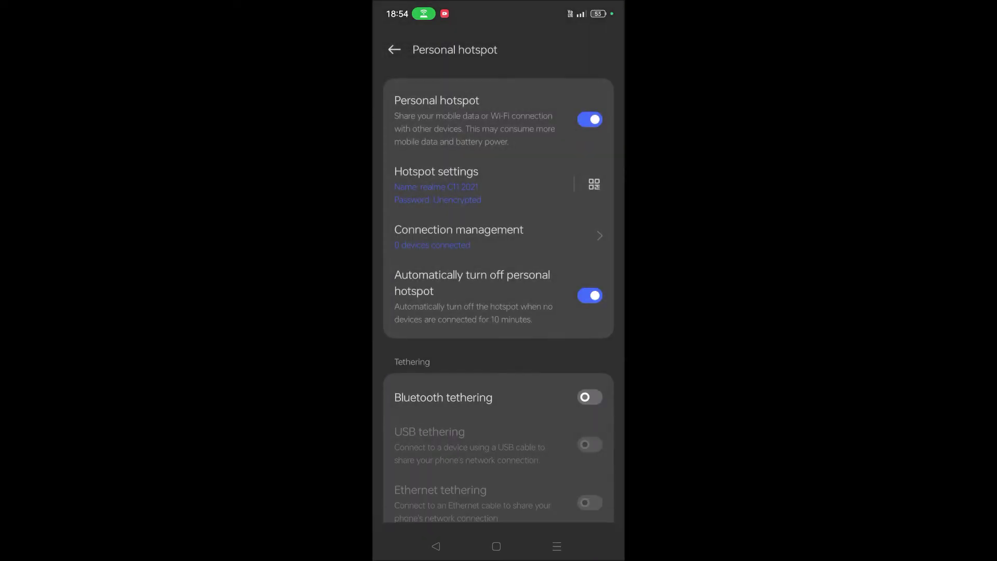
Step: Reopen the hotspot's advanced settings and switch the AP band to 5 GHz
click(525, 184)
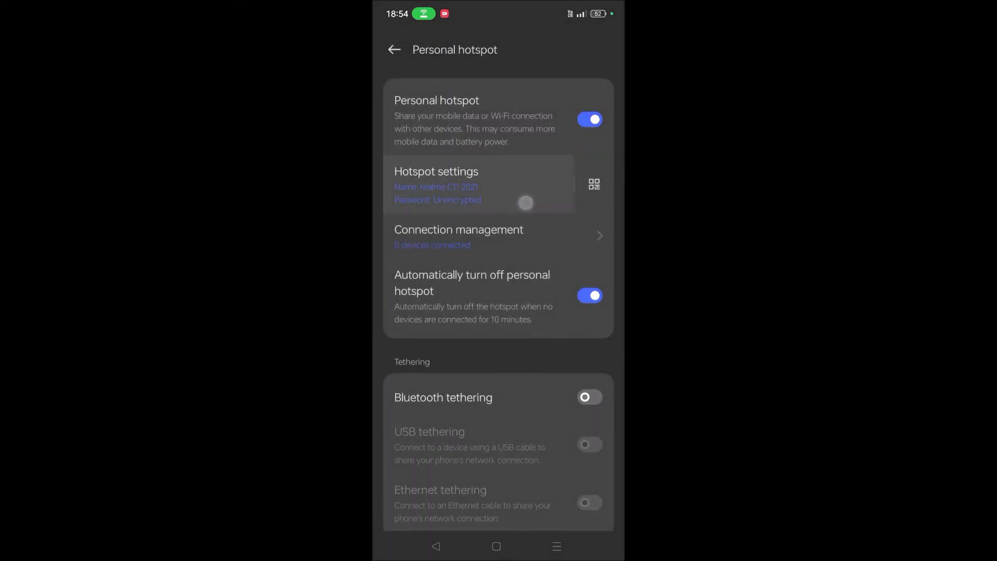
click(475, 268)
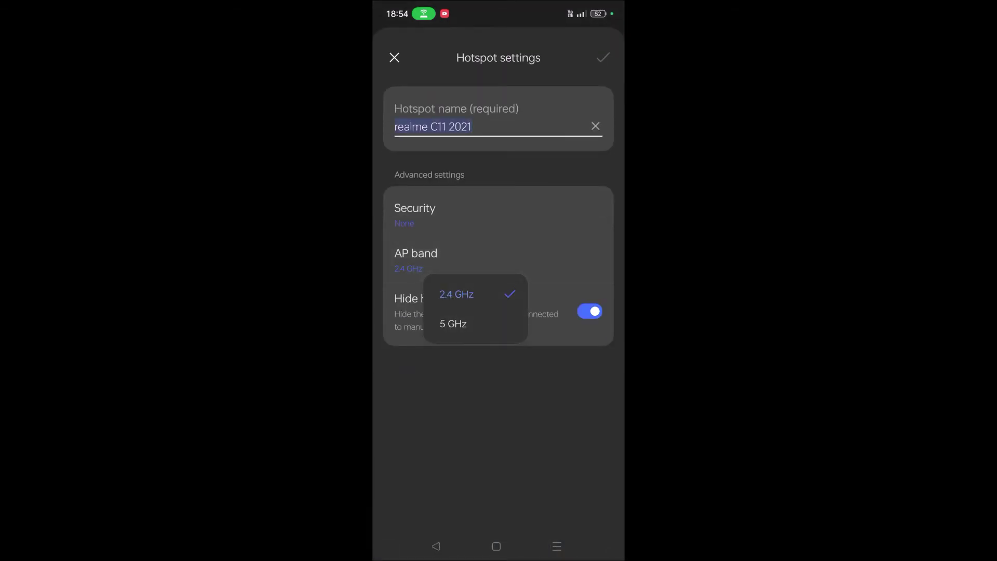
click(569, 245)
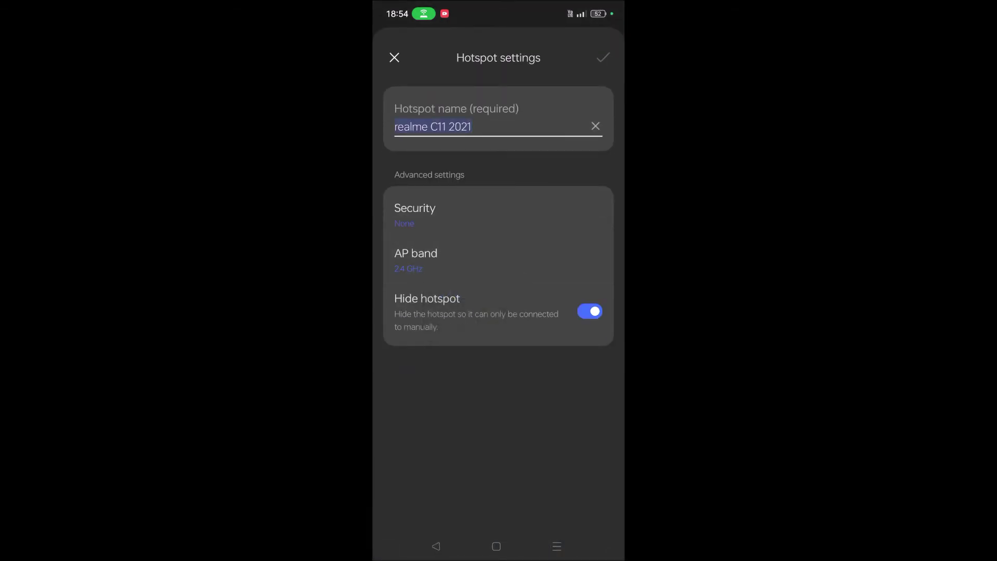
click(475, 258)
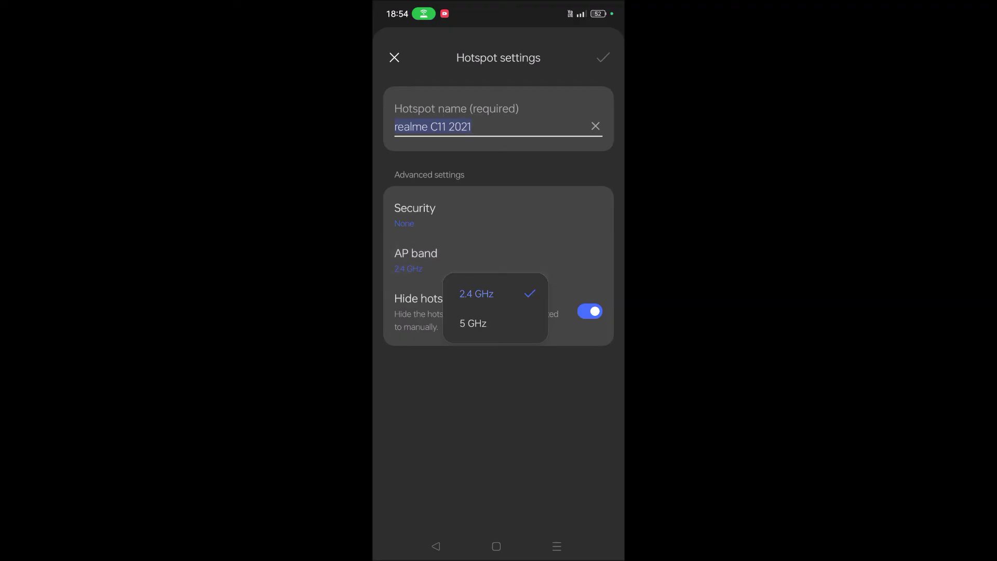
click(517, 325)
Step: Set the AP band back to 2.4 GHz and close the hotspot settings
click(499, 265)
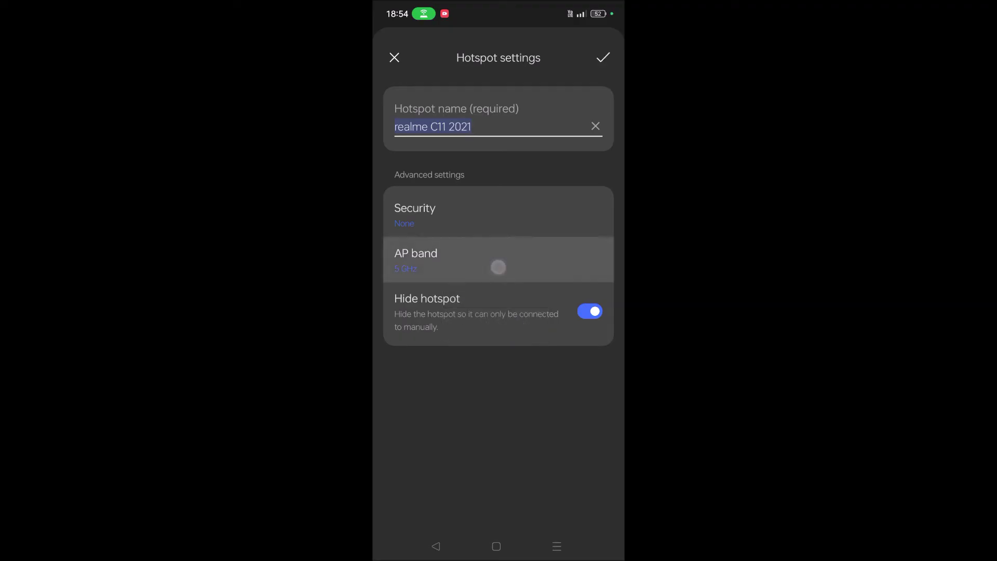
click(480, 293)
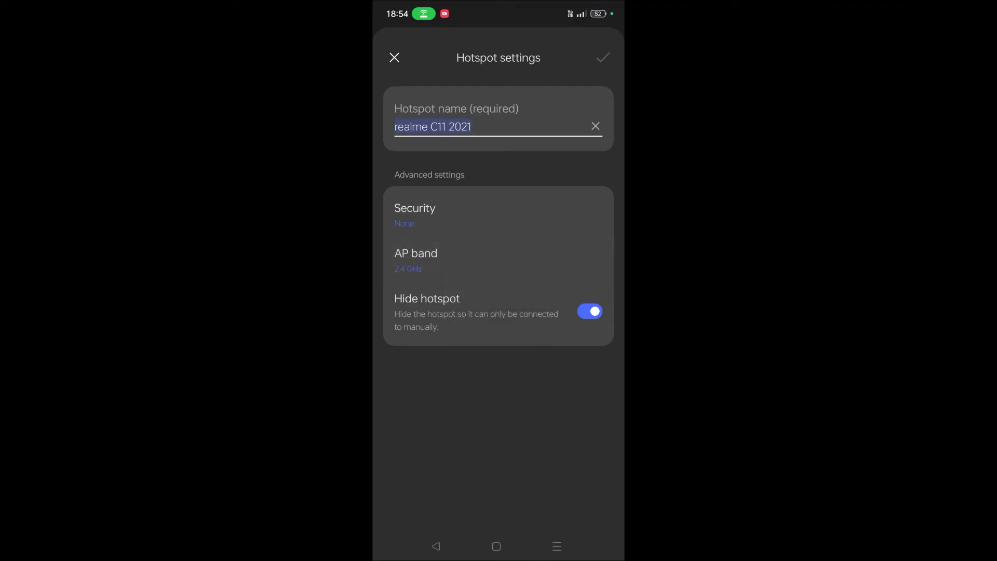
click(603, 58)
click(604, 57)
click(395, 57)
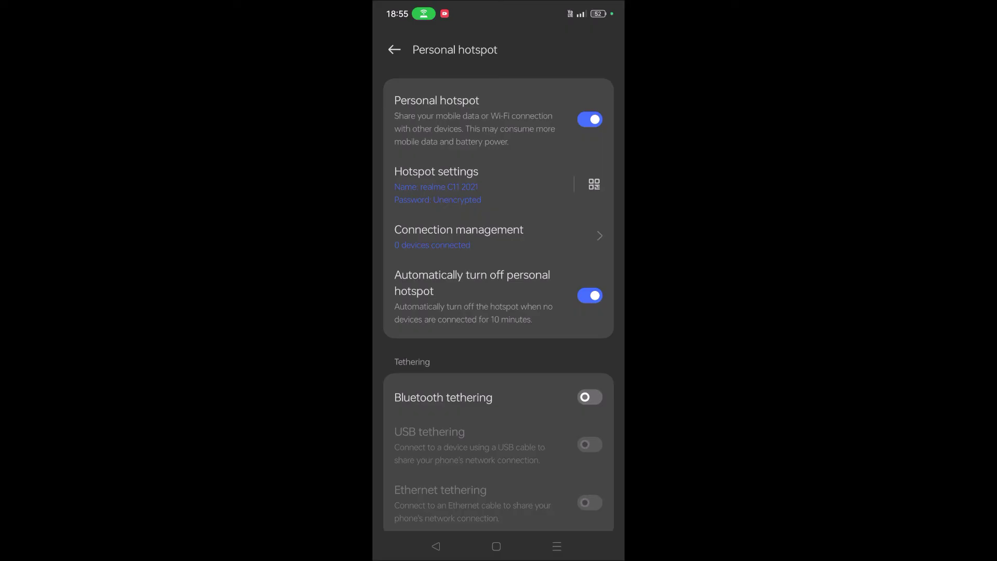
Step: View the Blacklist under Connection management, confirming it lists no devices
click(569, 236)
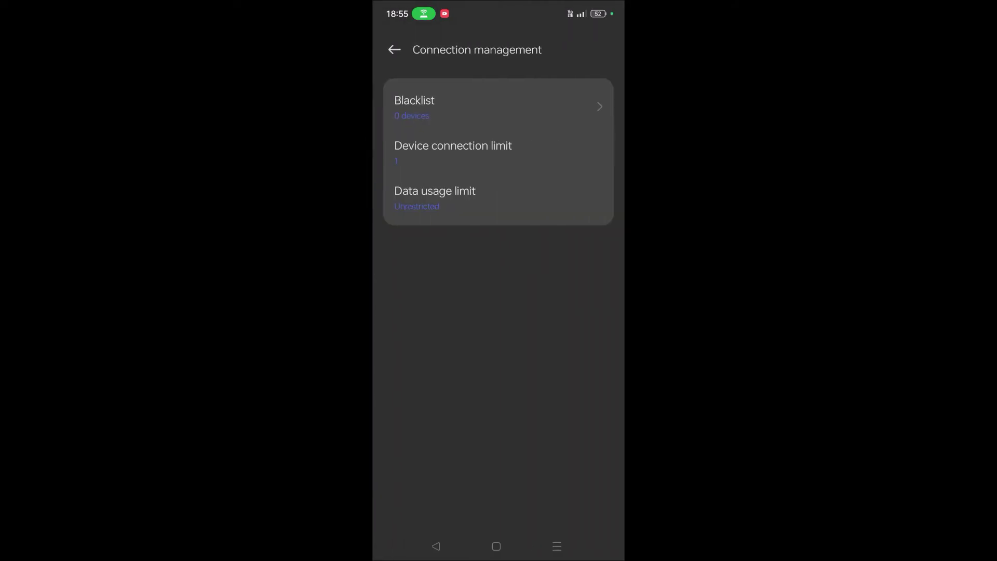
drag(505, 115, 540, 124)
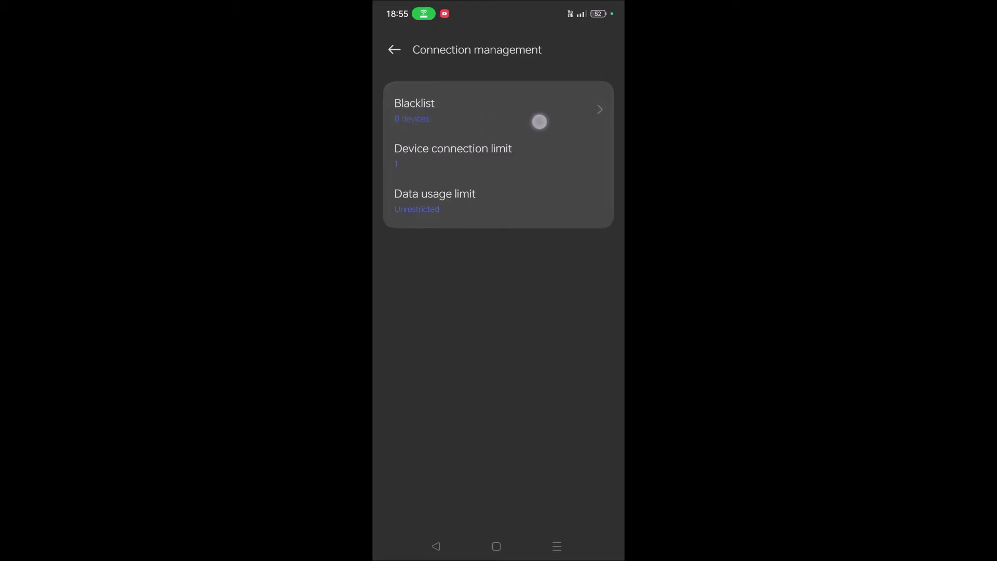
click(588, 115)
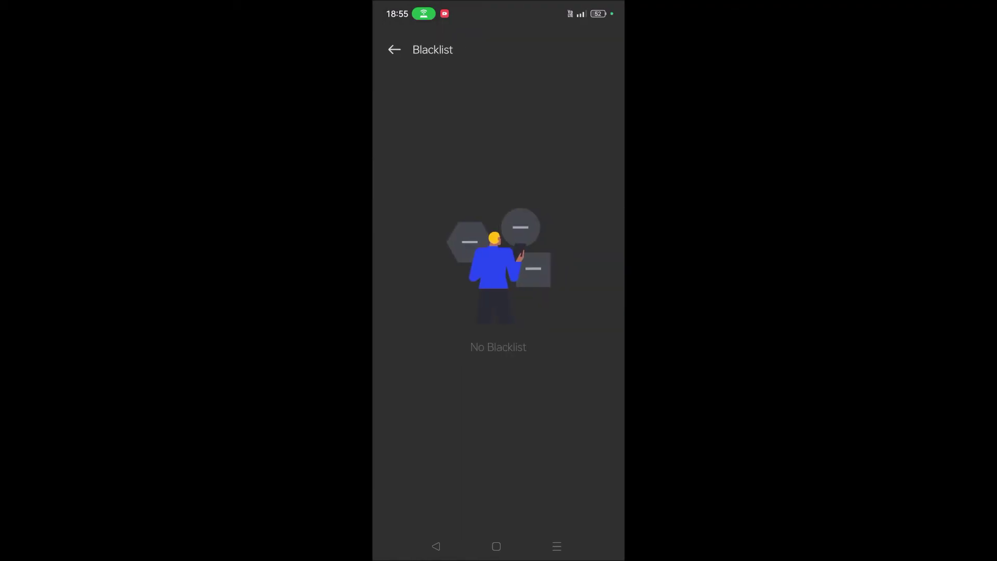
drag(417, 278, 595, 309)
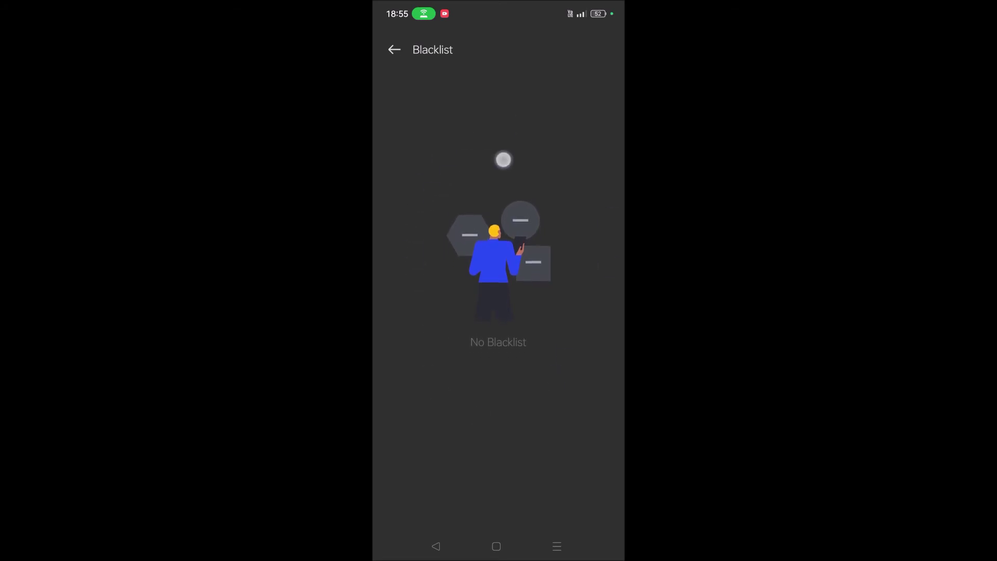
drag(502, 160, 457, 251)
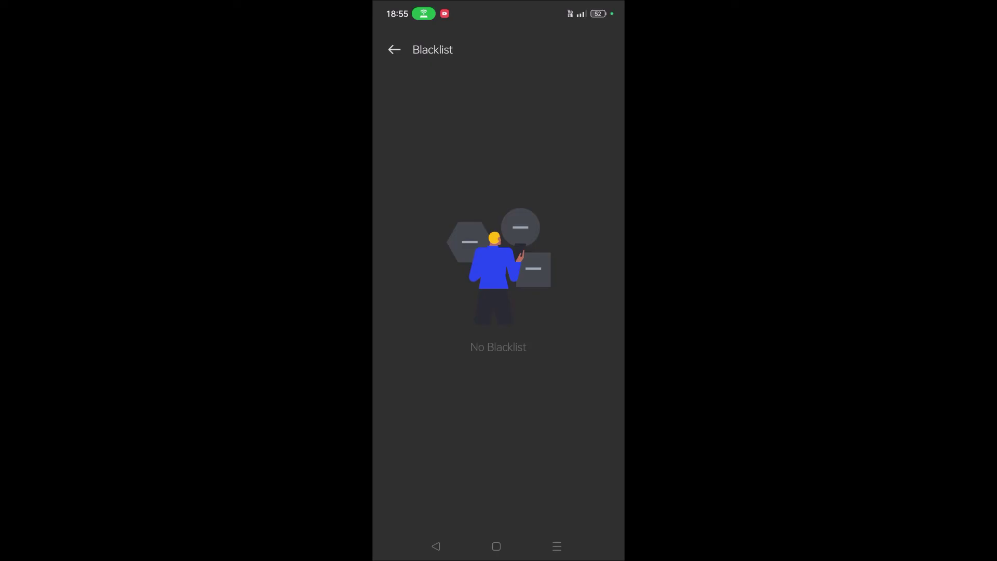
click(395, 50)
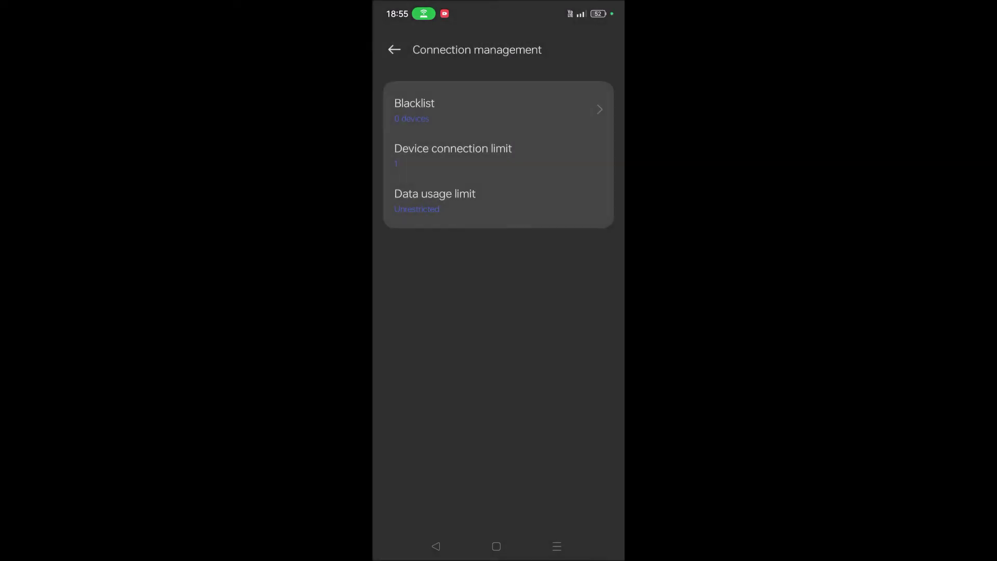
click(551, 157)
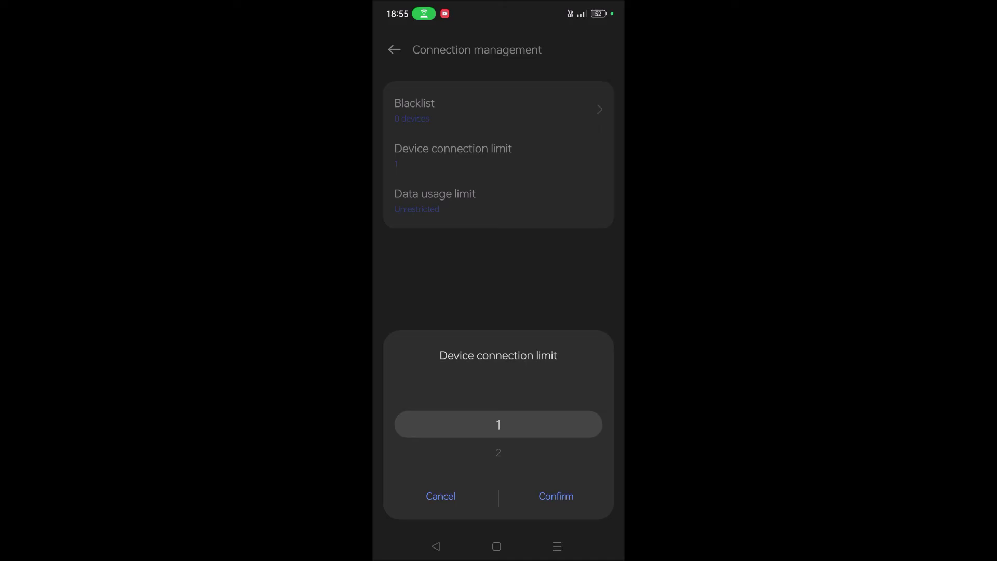
Step: Set and confirm a device connection limit of 7, then return to Personal hotspot
click(417, 174)
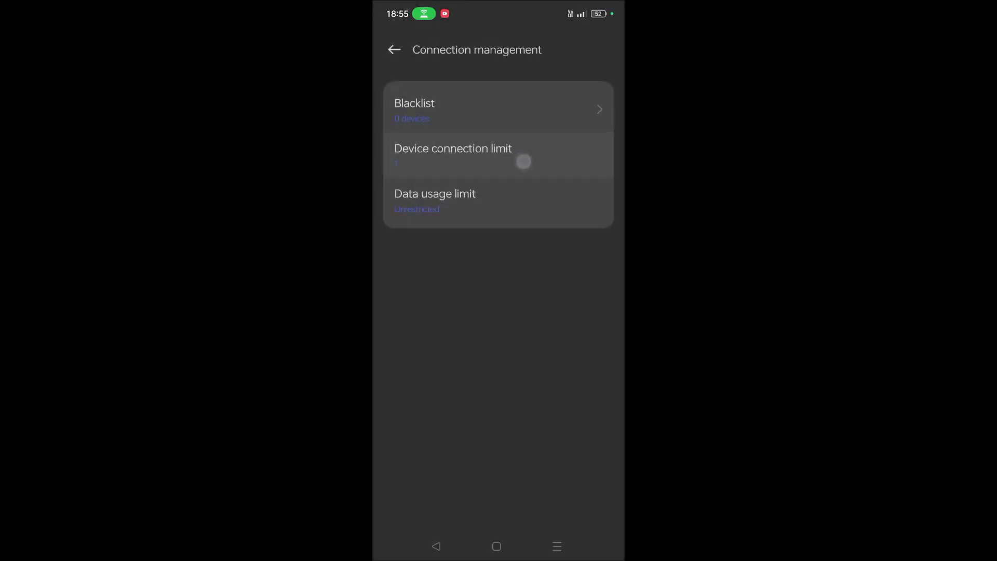
click(523, 161)
drag(537, 436, 536, 353)
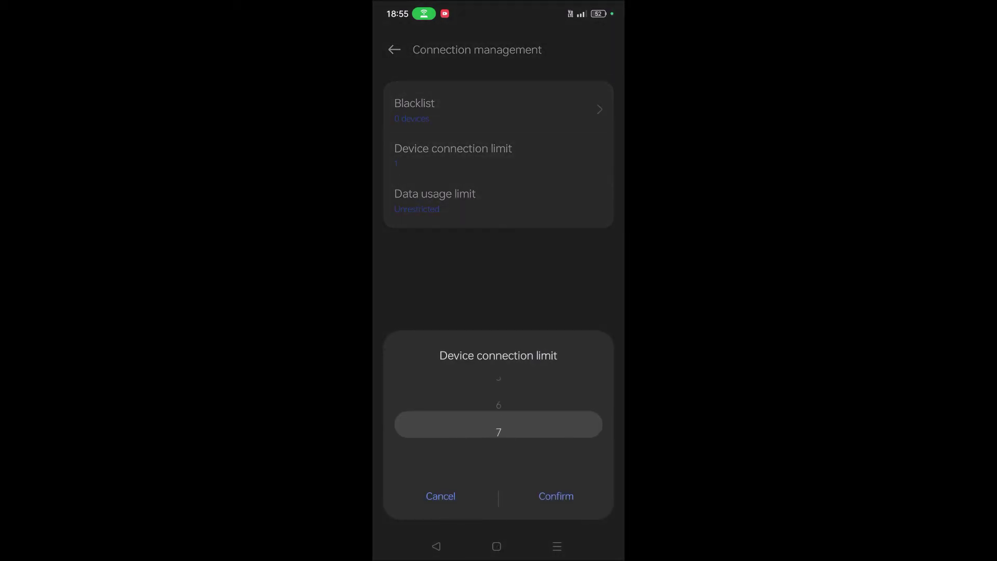
click(556, 496)
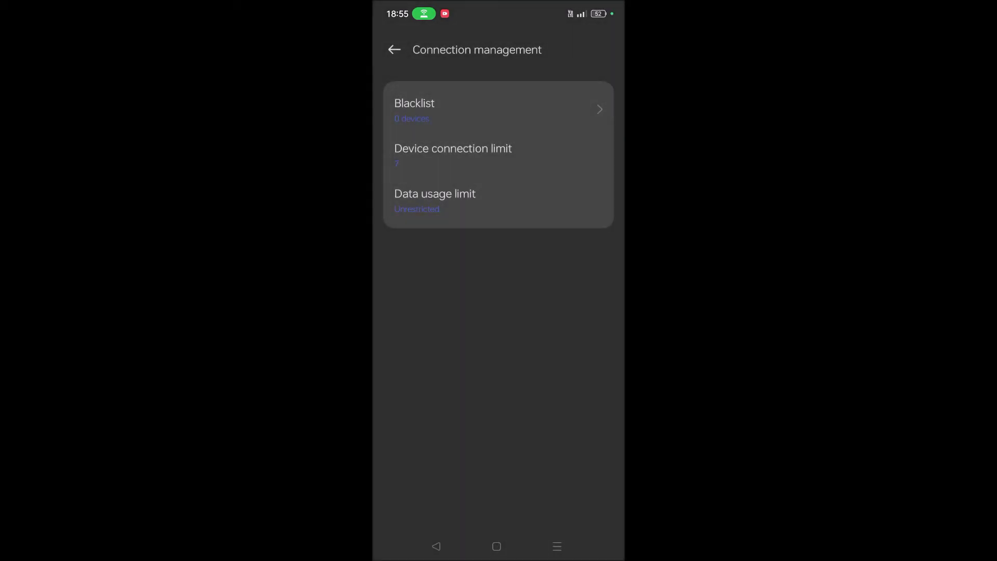
click(395, 49)
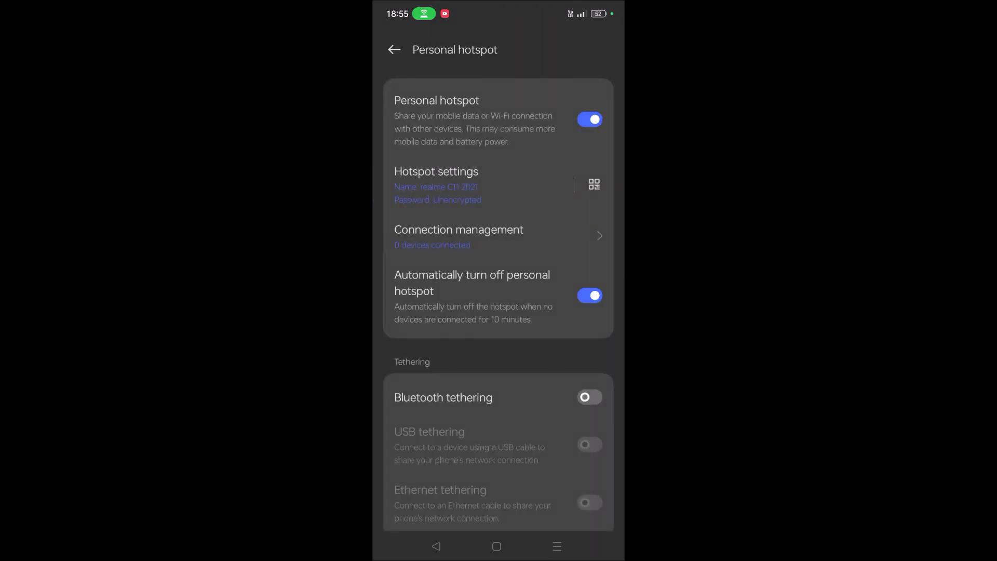
drag(551, 335, 532, 195)
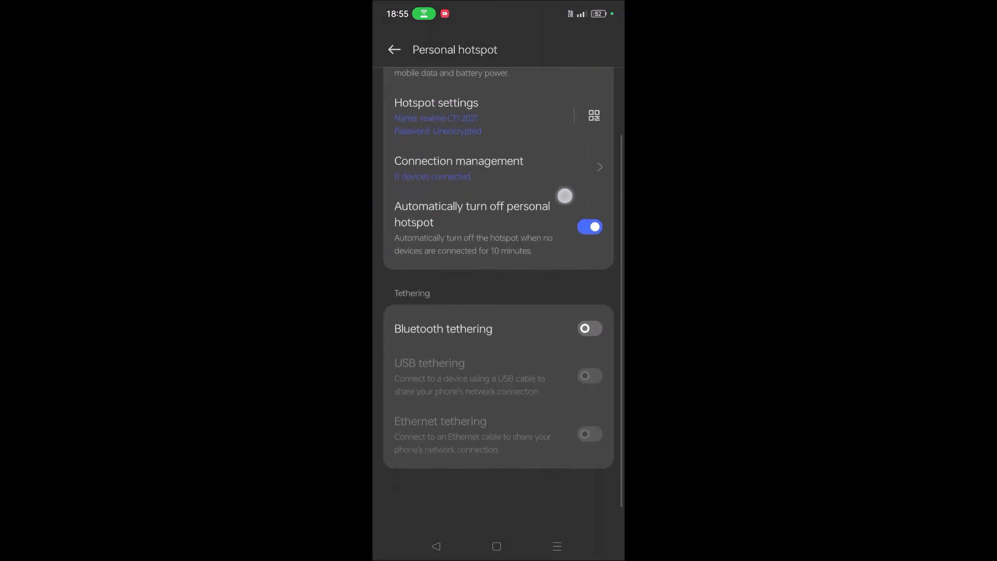
Step: Back out to main Settings, then expand Quick Settings showing the hotspot tile on, 0 devices
drag(527, 234, 528, 312)
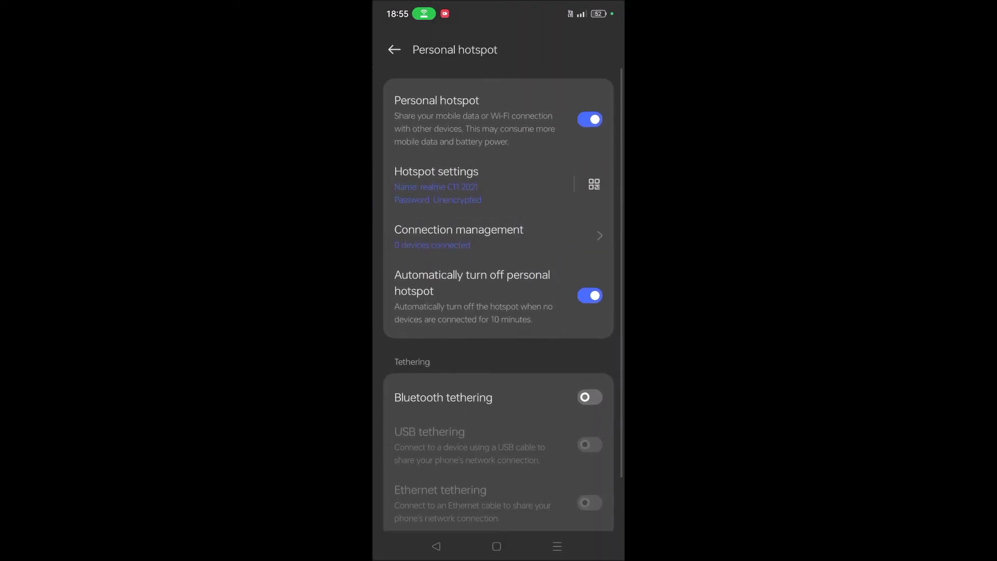
click(393, 49)
click(392, 48)
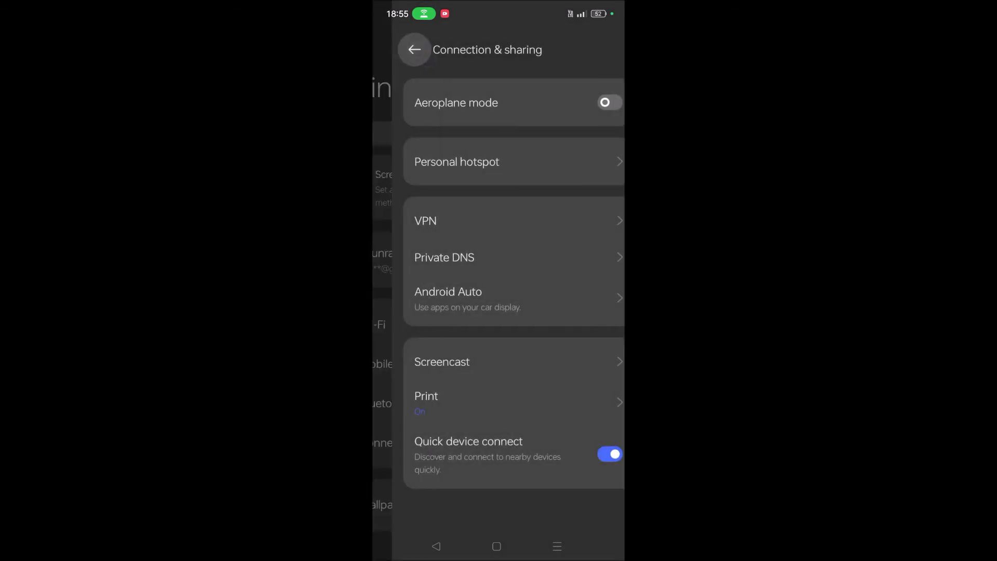
drag(499, 8, 499, 312)
drag(538, 234, 538, 350)
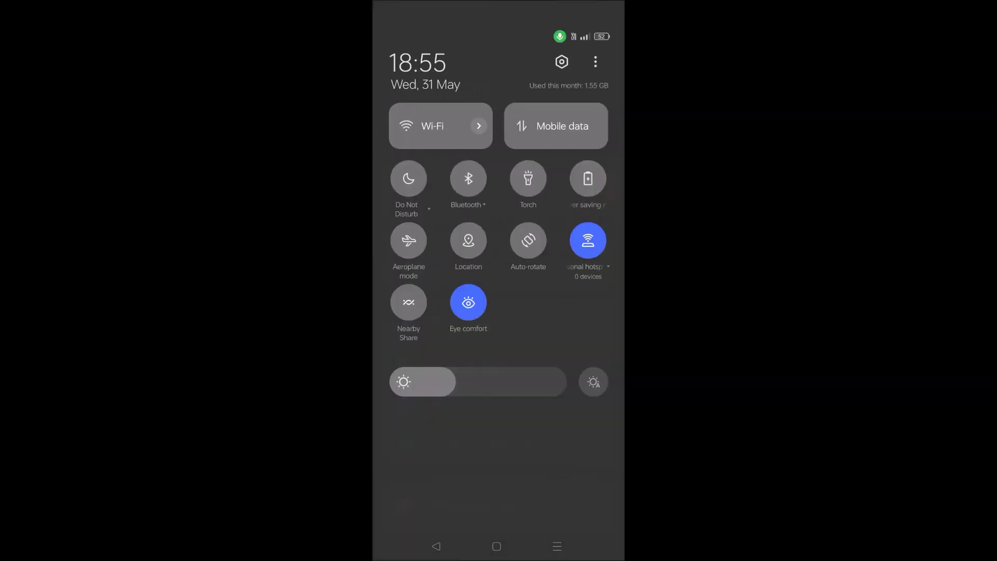